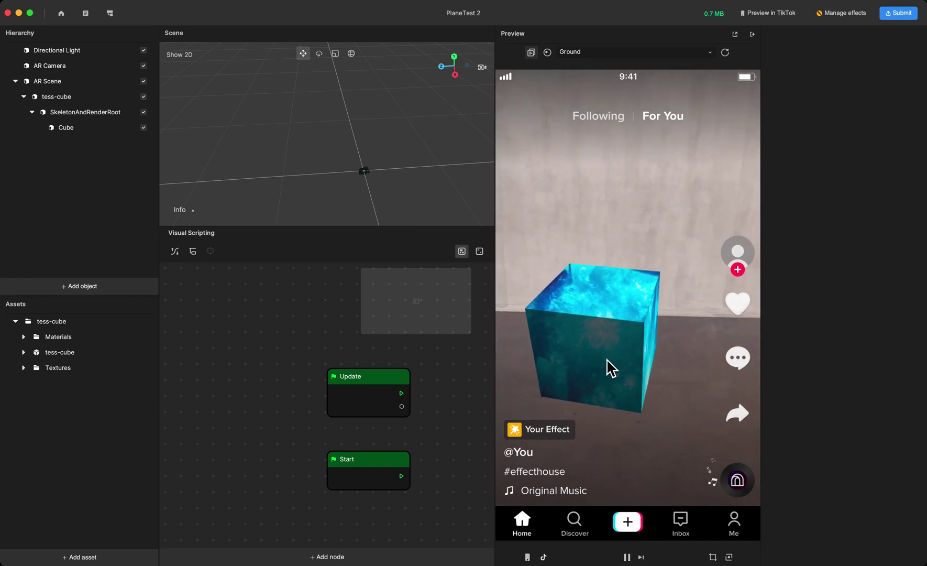
# Step: Create a new blank project, discarding the unsaved changes to PlaneTest 2, and resume the preview video
pyautogui.click(627, 557)
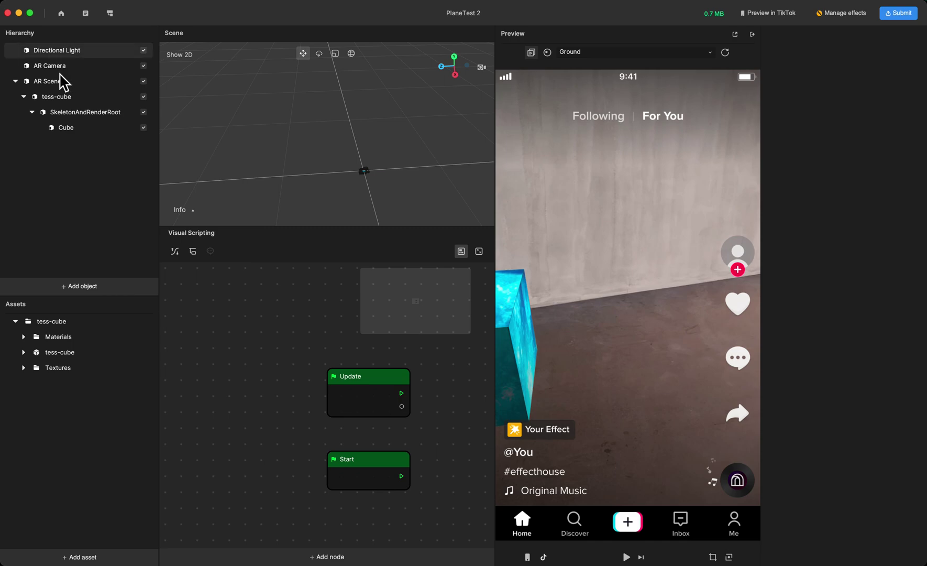
pyautogui.click(110, 13)
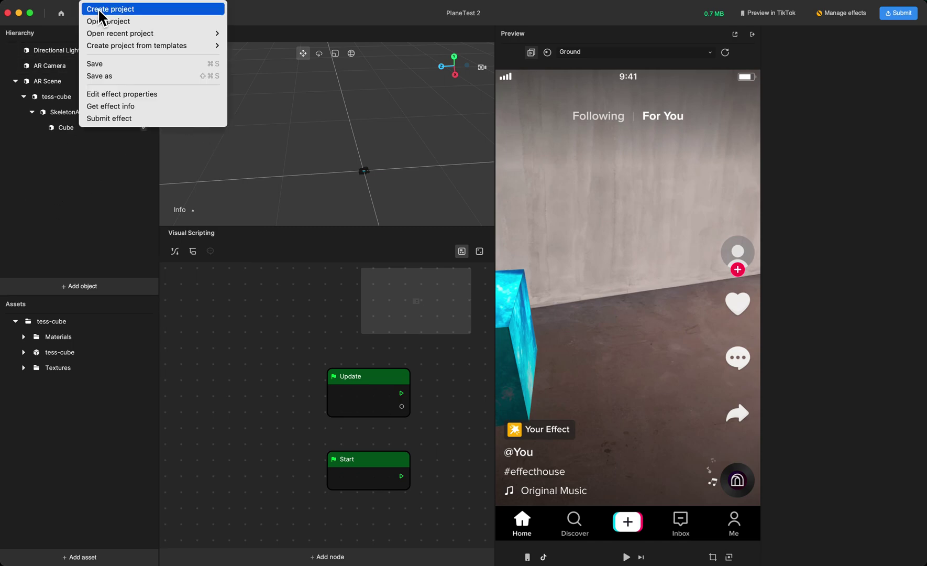
pyautogui.click(103, 8)
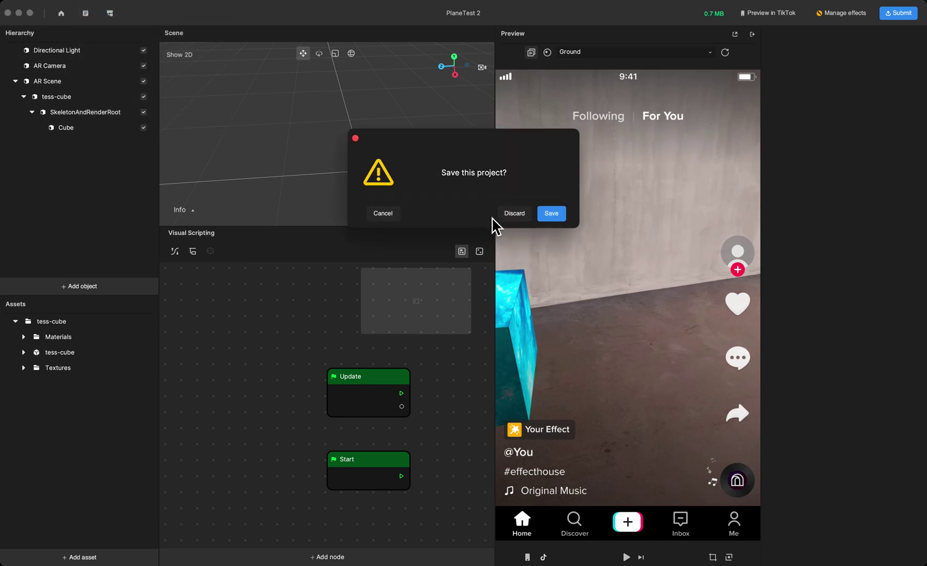
pyautogui.click(508, 214)
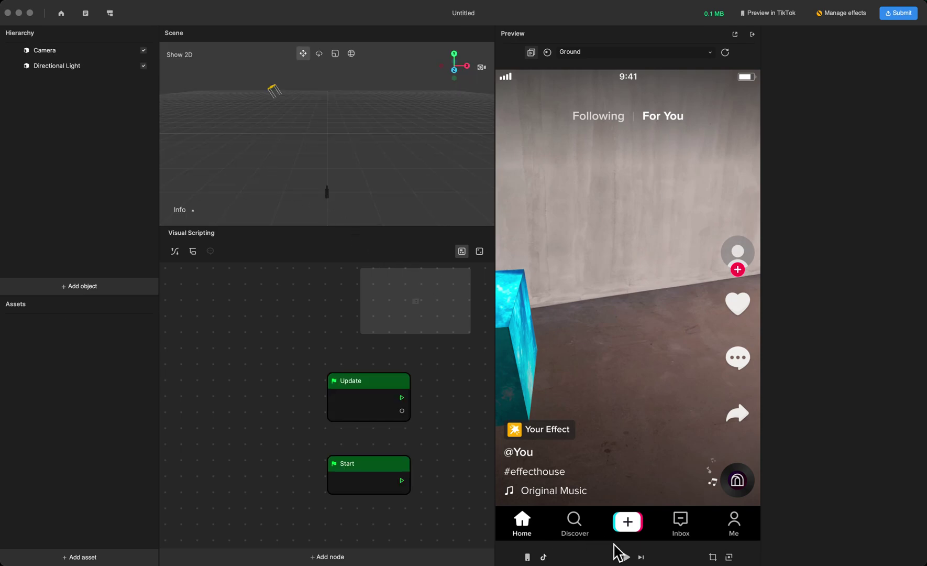
pyautogui.click(627, 557)
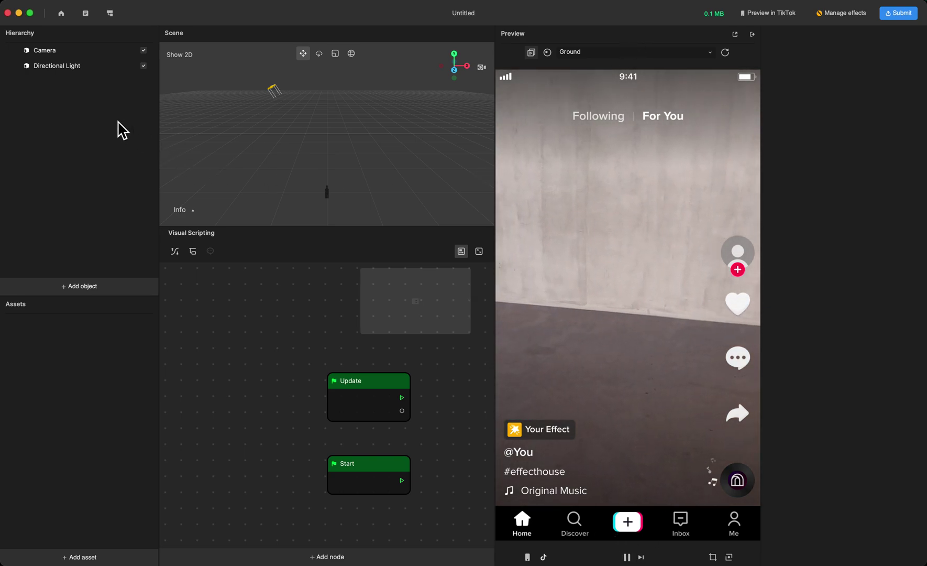
# Step: Delete the default Camera object and add an AR Camera in its place
pyautogui.rightClick(76, 50)
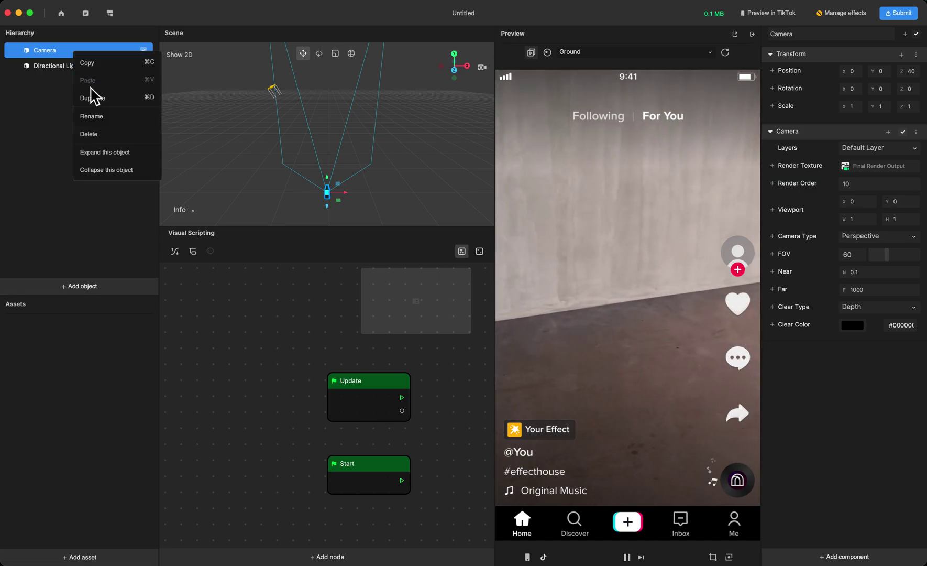
pyautogui.click(89, 132)
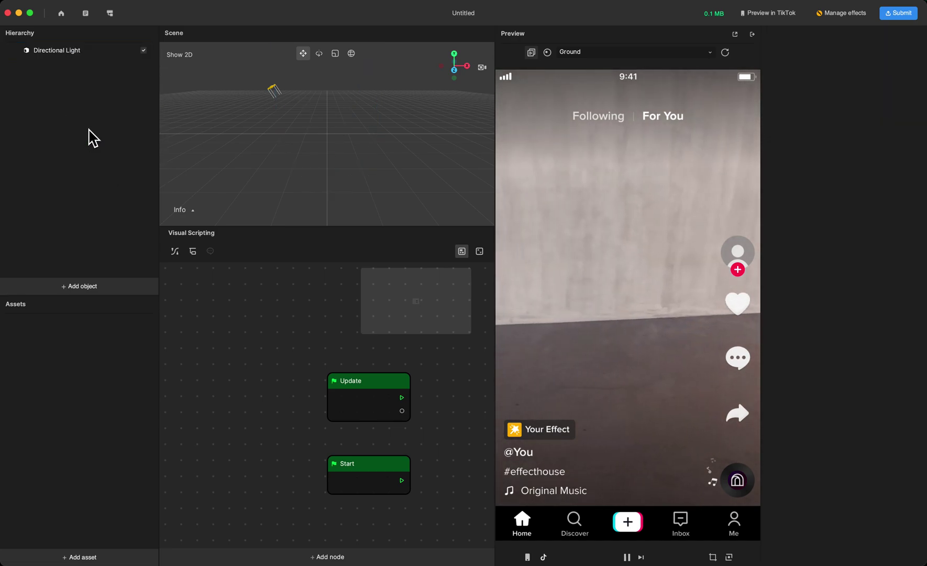
pyautogui.click(92, 291)
pyautogui.moveTo(121, 212)
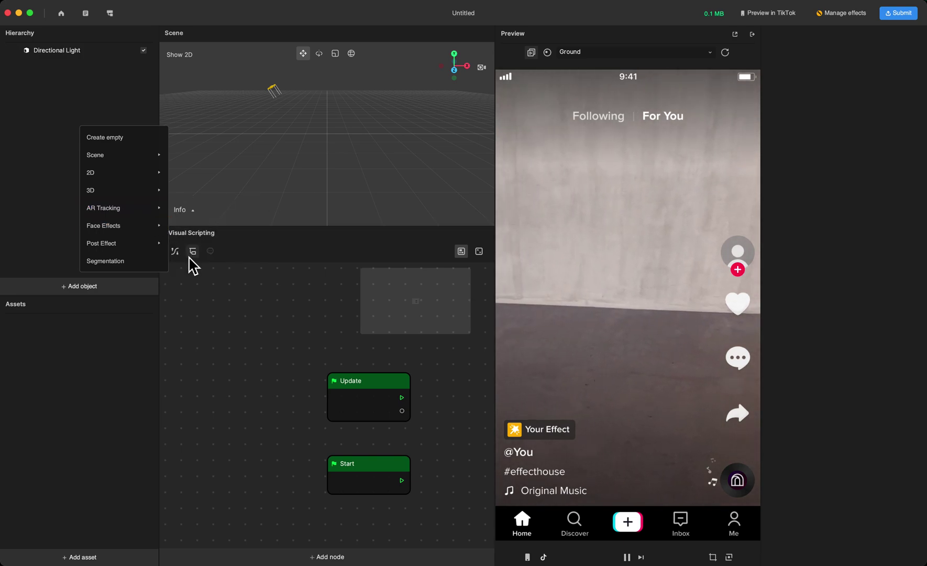
pyautogui.moveTo(152, 208)
pyautogui.click(183, 265)
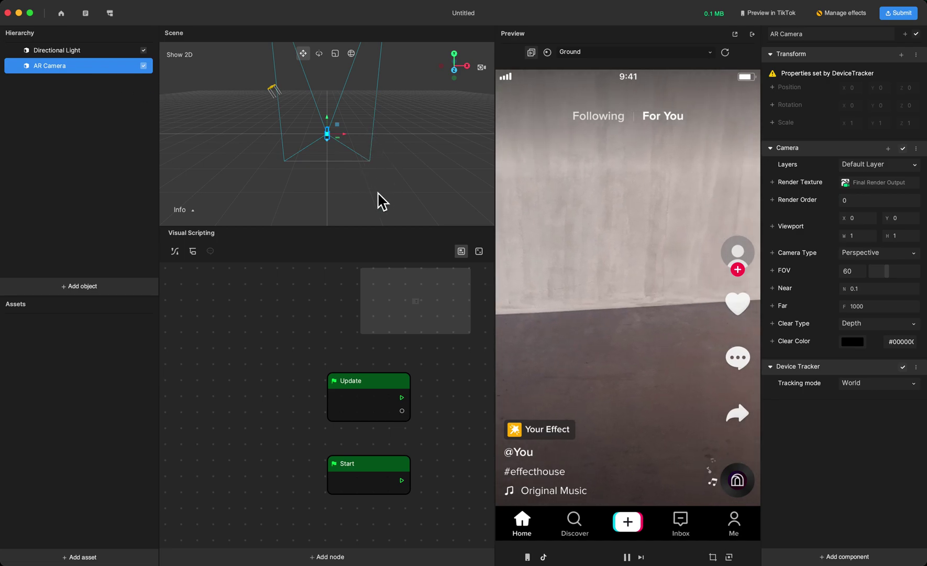
# Step: Enlarge the Scene view over the Visual Scripting area and pause the preview video
pyautogui.moveTo(367, 228); pyautogui.dragTo(363, 323)
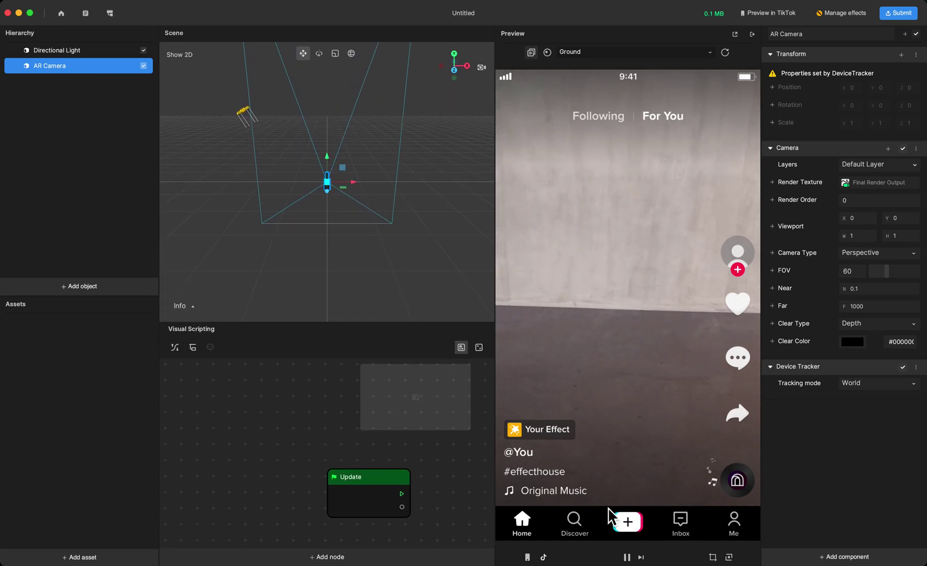
pyautogui.click(631, 561)
pyautogui.click(627, 557)
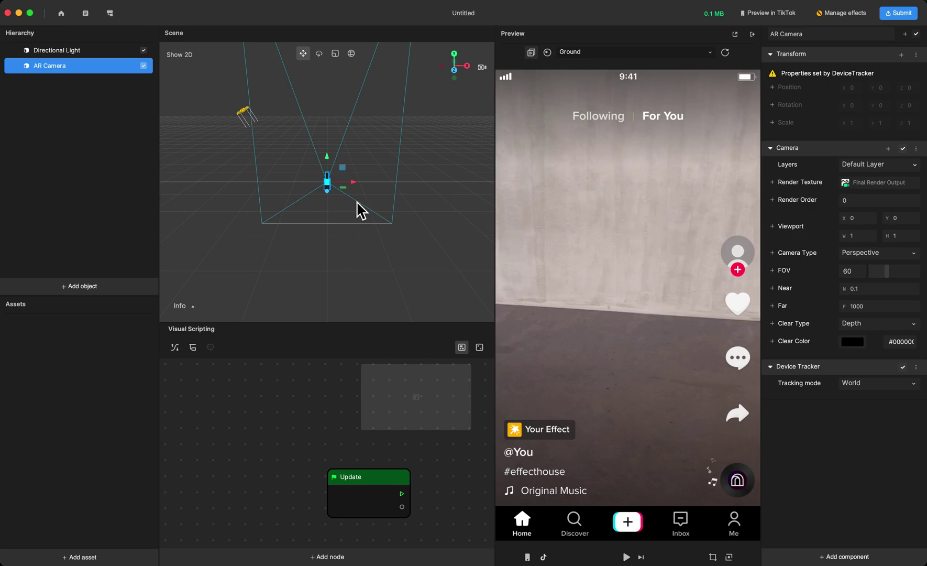
# Step: Examine the AR Camera's placement in the scene and its Device Tracker tracking mode
pyautogui.moveTo(376, 183); pyautogui.dragTo(329, 204)
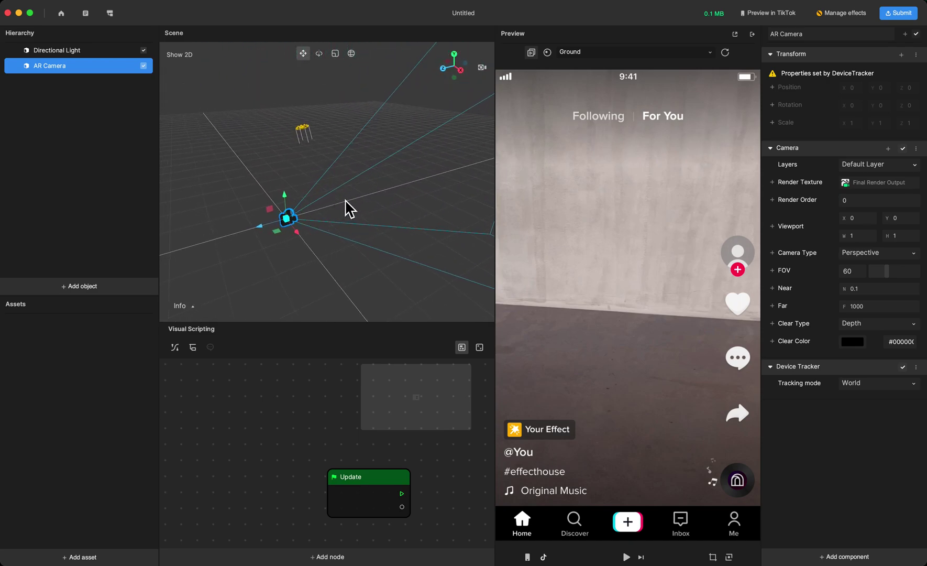
pyautogui.scroll(5, 351, 210)
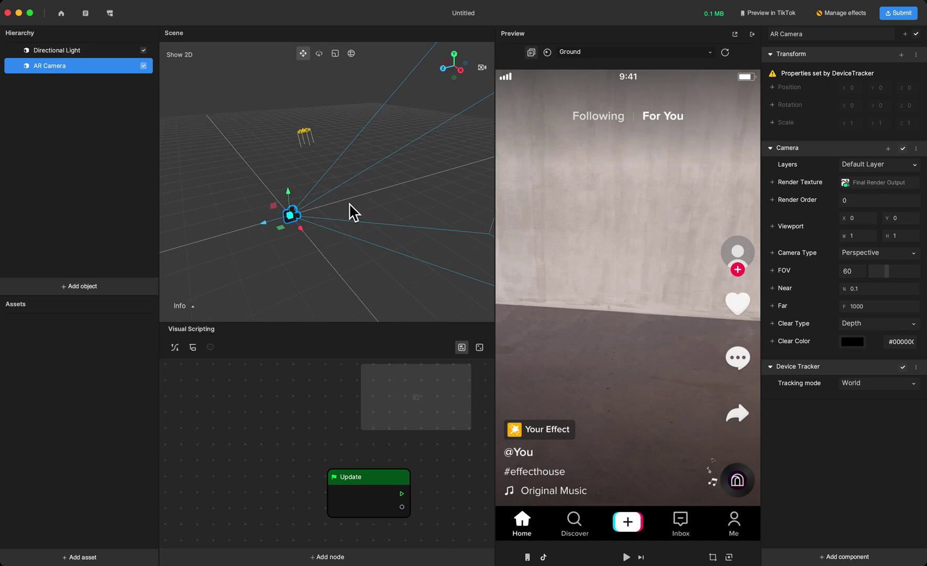
pyautogui.scroll(-2, 355, 211)
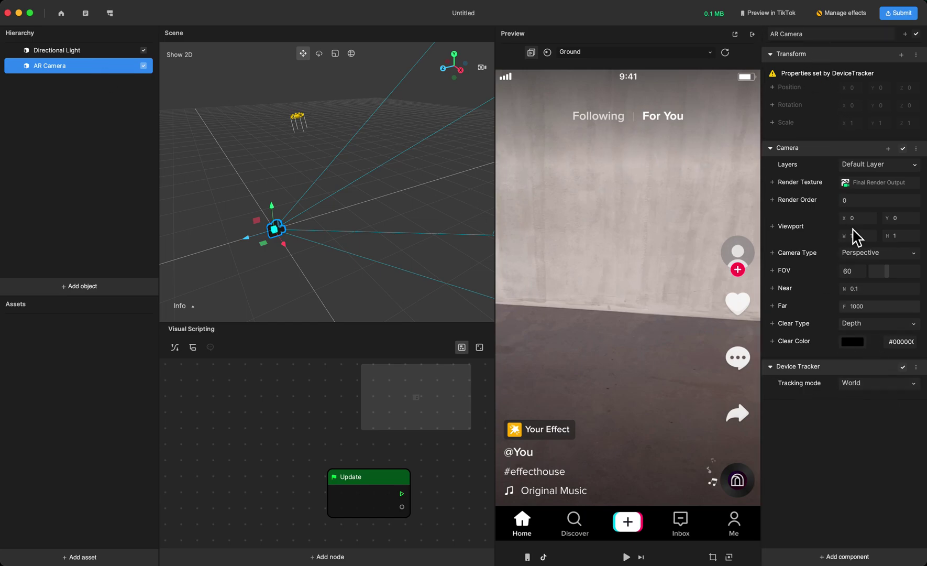
pyautogui.click(859, 385)
pyautogui.click(76, 228)
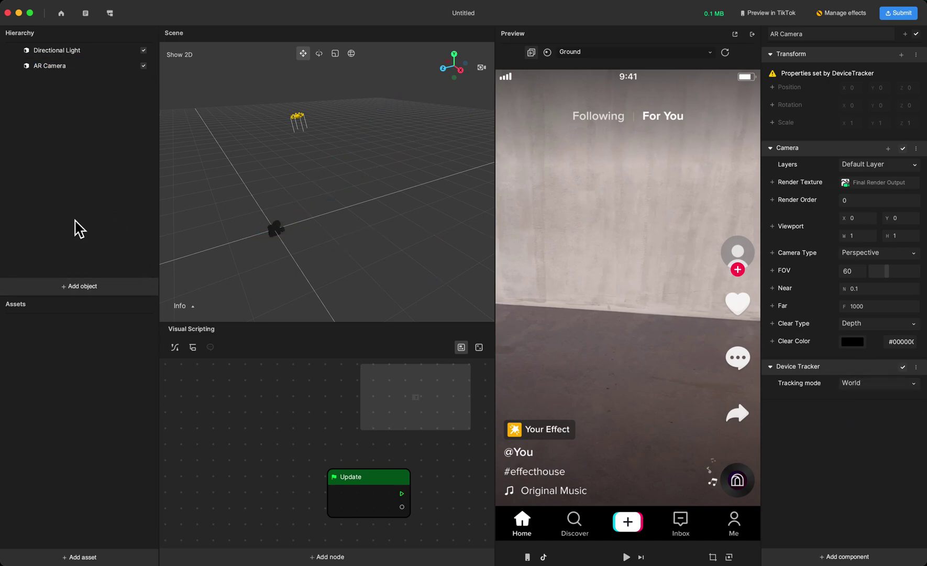
# Step: Create an empty scene object and rename it AR Scene
pyautogui.click(94, 296)
pyautogui.click(133, 139)
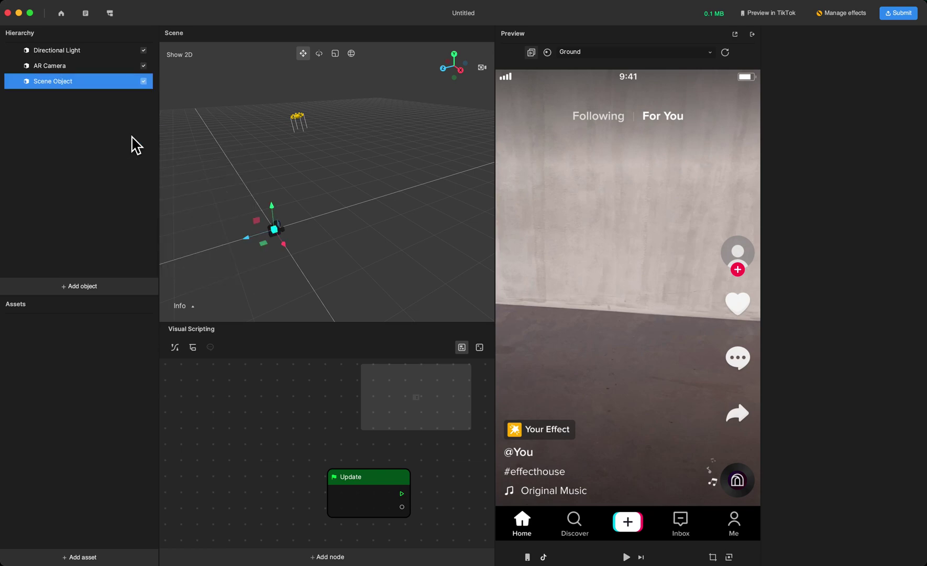
pyautogui.rightClick(84, 91)
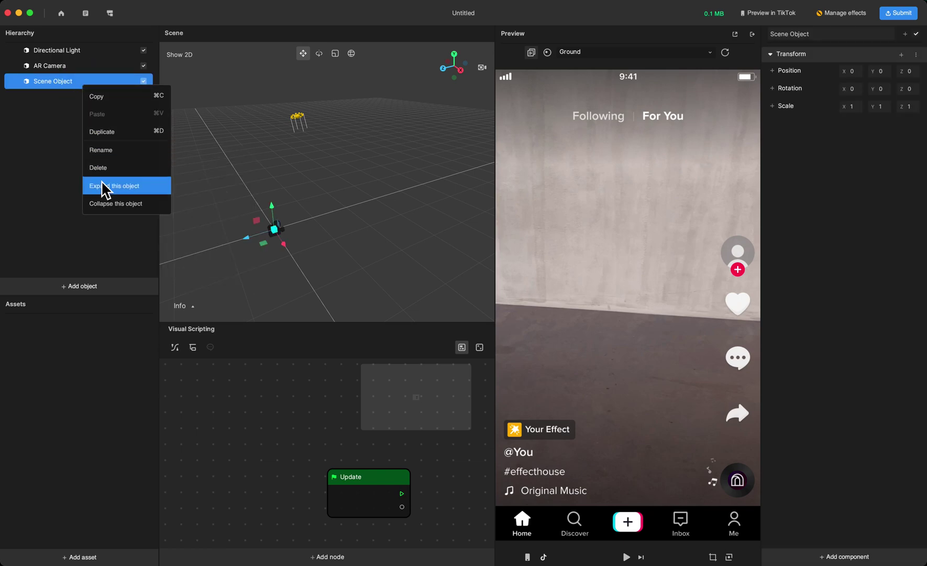
pyautogui.click(109, 152)
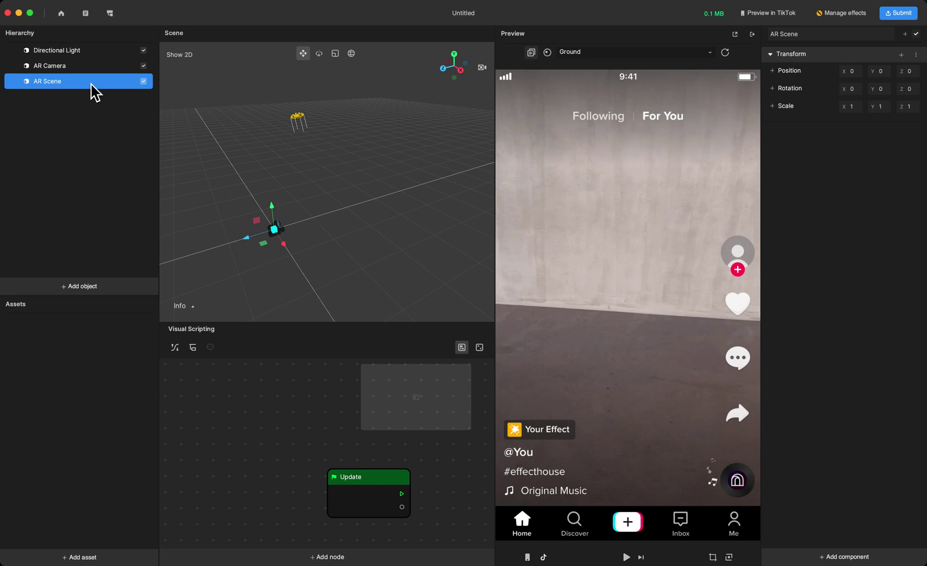
# Step: Add a 3D sphere and make it a child of the AR Scene object
pyautogui.click(94, 299)
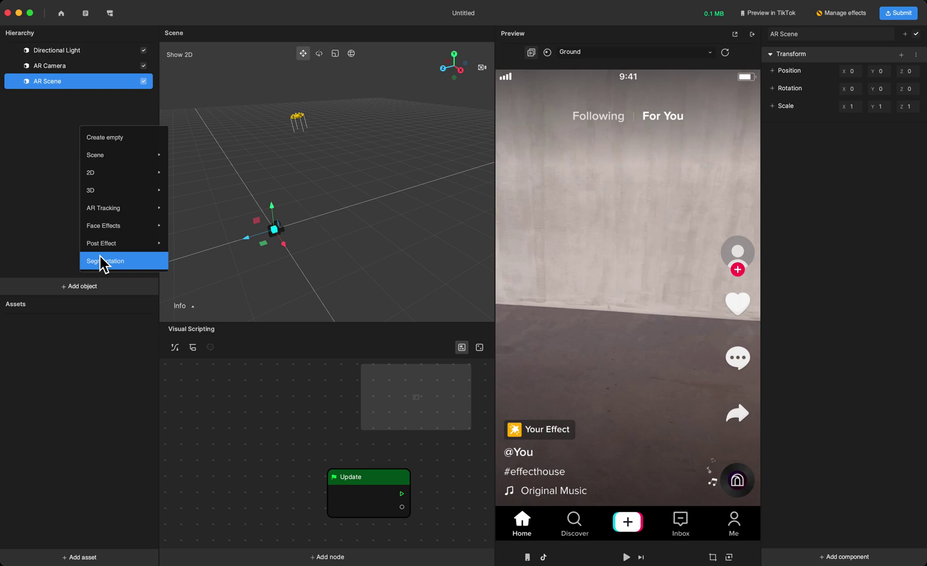
pyautogui.moveTo(117, 209)
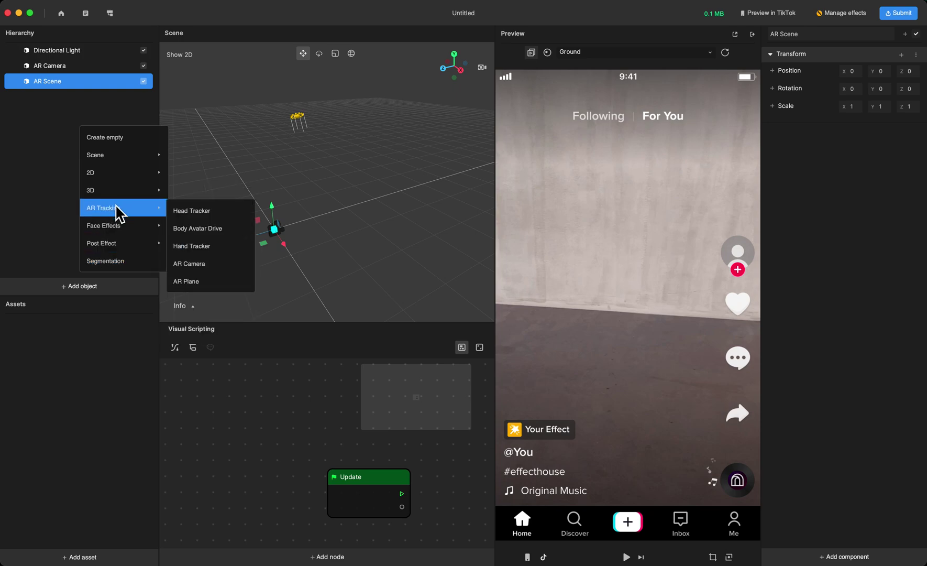
pyautogui.moveTo(115, 228)
pyautogui.moveTo(112, 188)
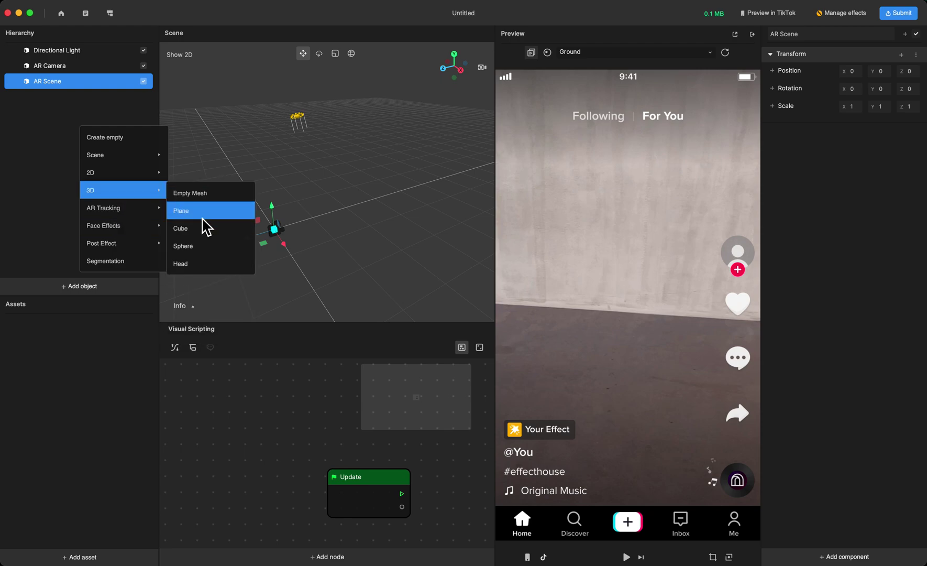
pyautogui.click(210, 247)
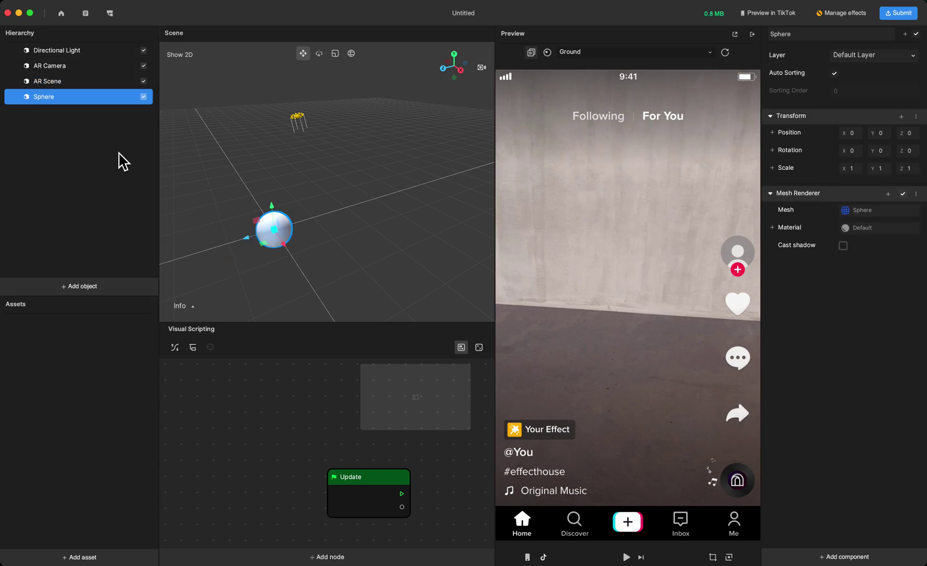
pyautogui.moveTo(57, 89); pyautogui.dragTo(58, 87)
# Step: Add the Interactable Object component to the sphere
pyautogui.click(849, 556)
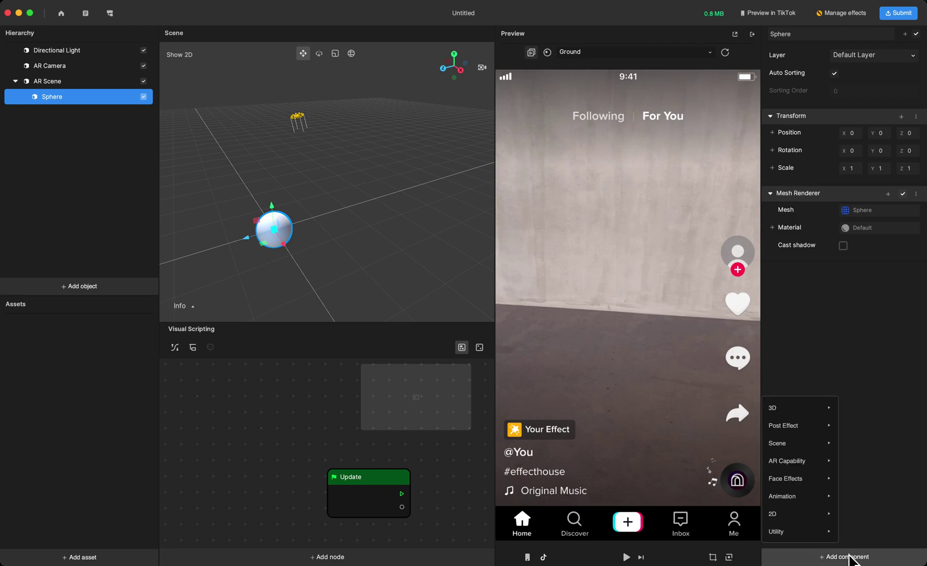
pyautogui.moveTo(806, 466)
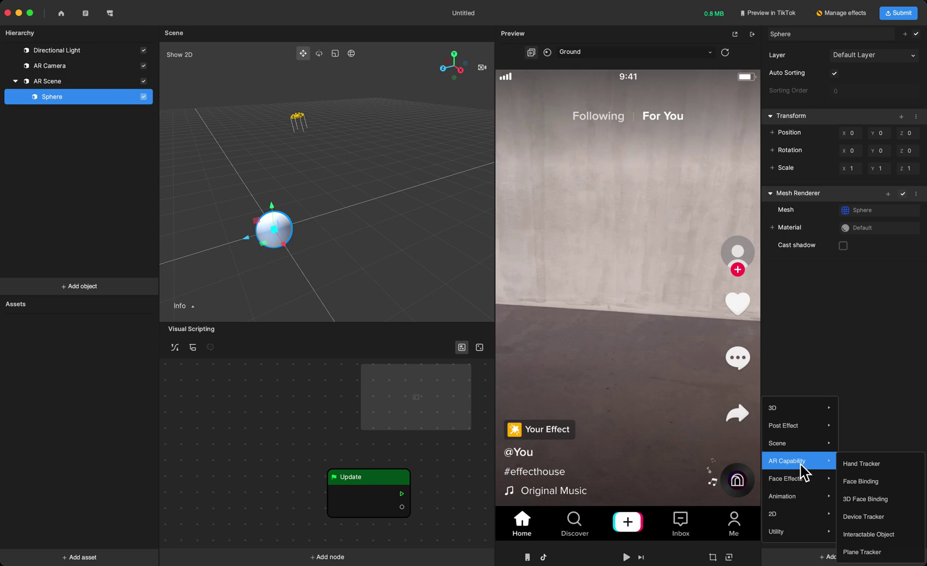
pyautogui.click(880, 535)
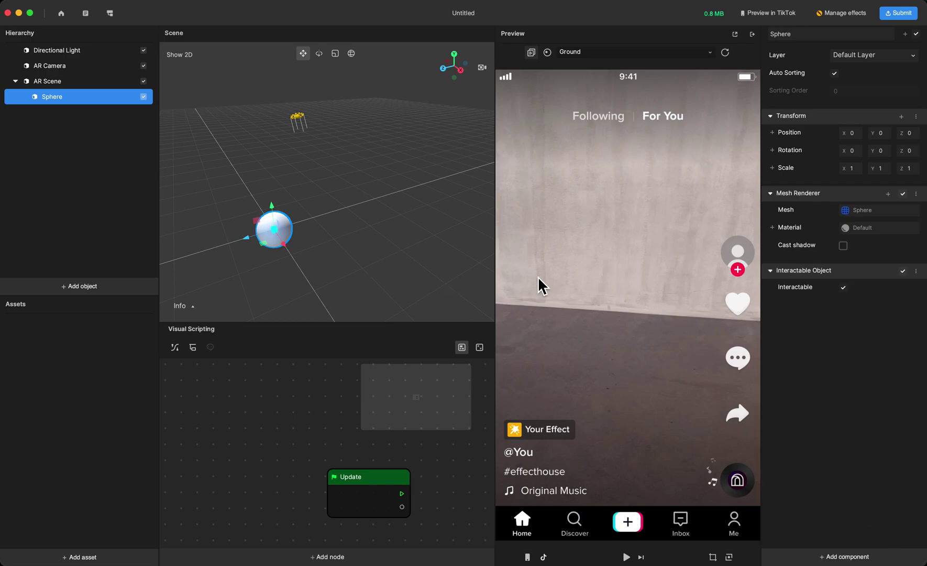
# Step: Resume the preview video and set the sphere's scale to 0.05 on the X, Y and Z axes
pyautogui.click(626, 557)
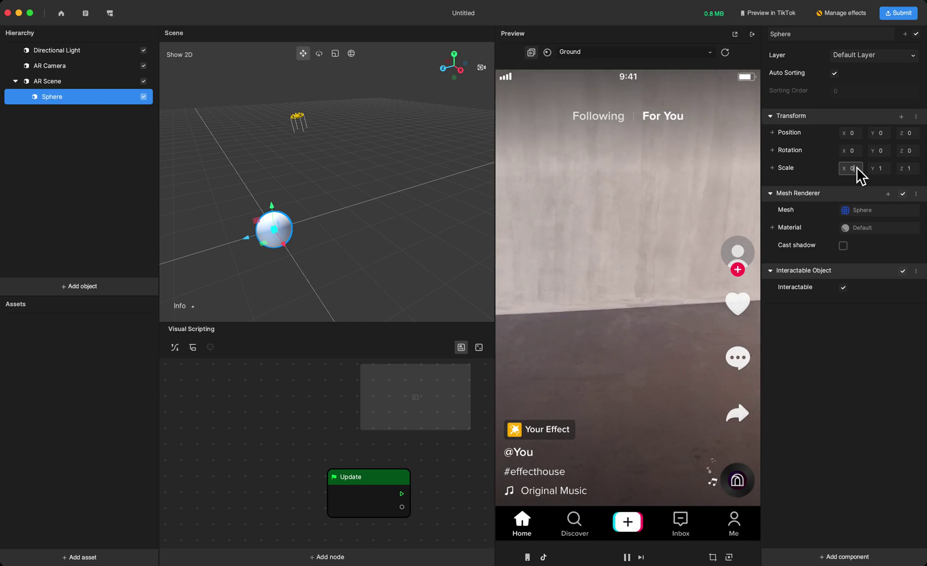
pyautogui.write('5')
pyautogui.press('Tab')
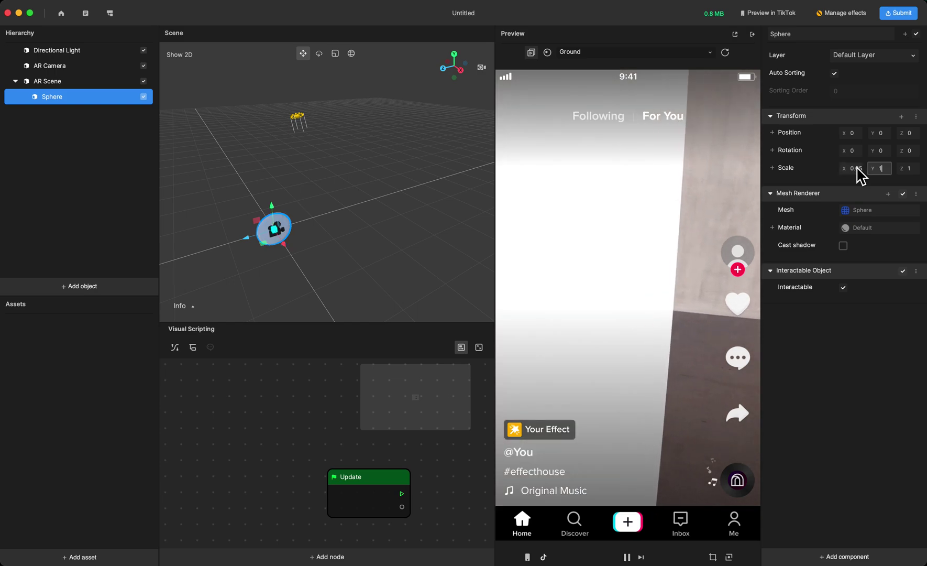
pyautogui.write('0.05')
pyautogui.press('Tab')
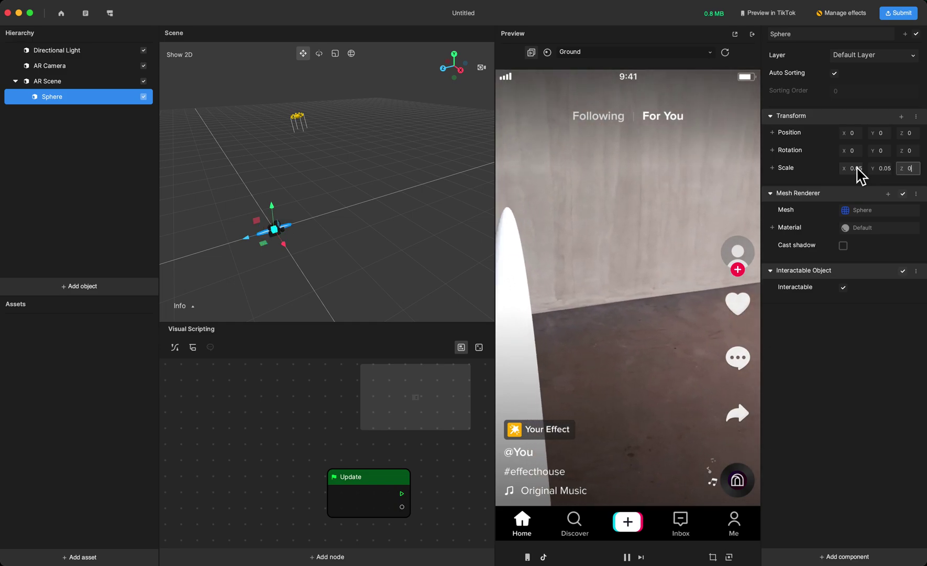
pyautogui.write('0.05')
pyautogui.press('Return')
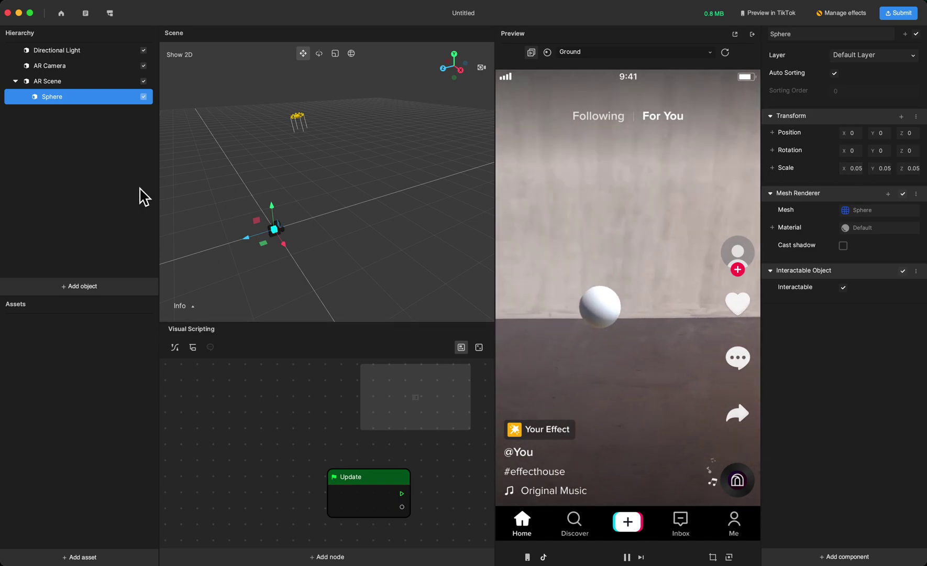
# Step: Test moving the sphere around on the ground in the preview, and pause the preview video
pyautogui.moveTo(579, 322); pyautogui.dragTo(621, 319)
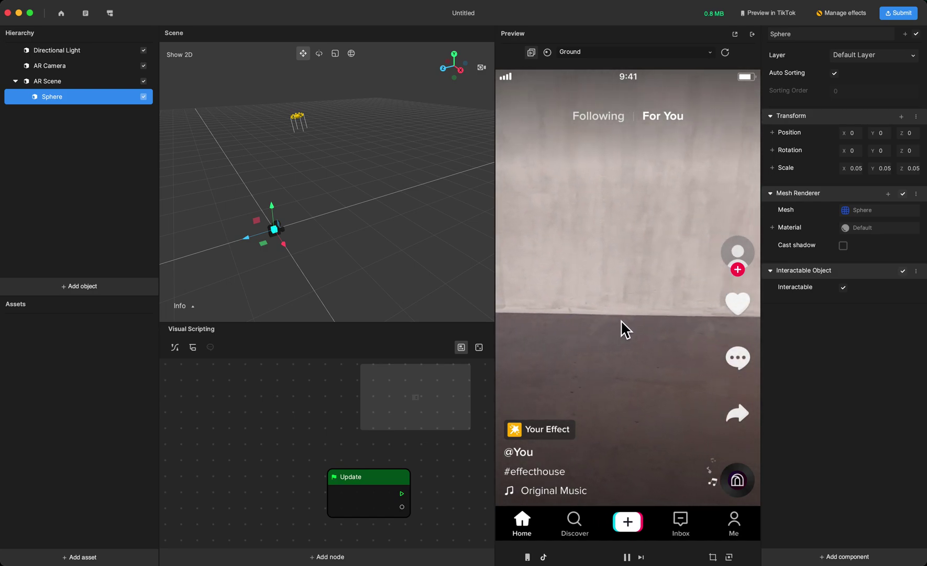
pyautogui.moveTo(704, 300); pyautogui.dragTo(519, 380)
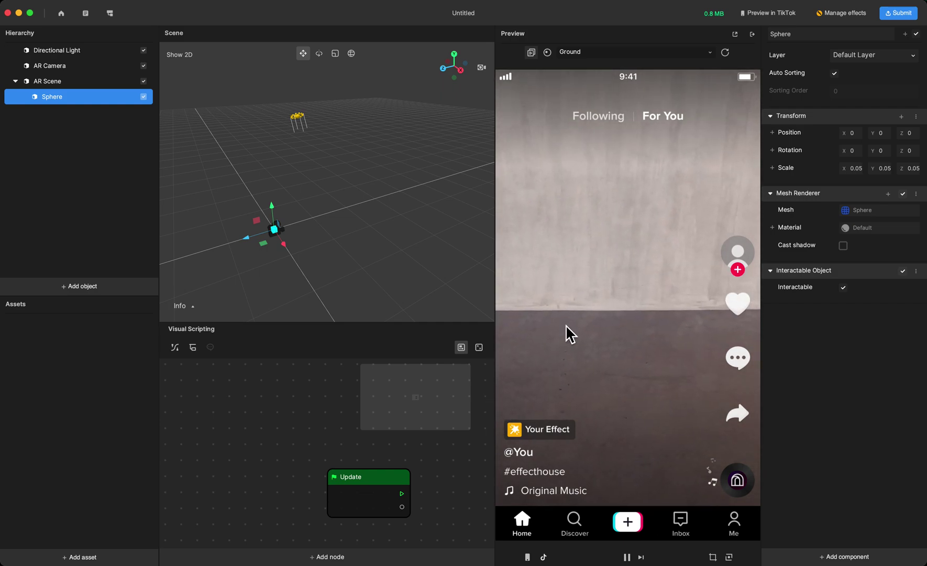
pyautogui.moveTo(753, 311); pyautogui.dragTo(569, 388)
pyautogui.moveTo(598, 427); pyautogui.dragTo(591, 355)
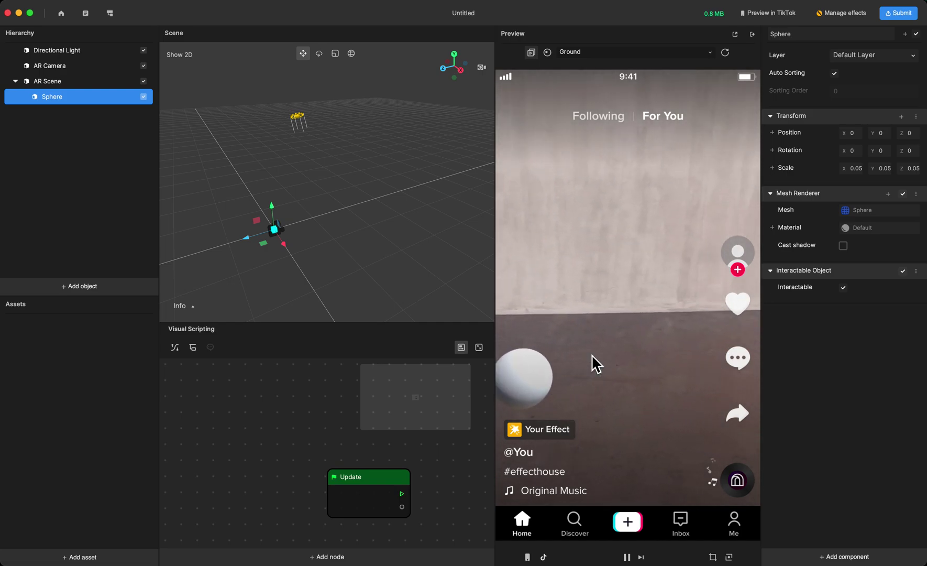
pyautogui.moveTo(511, 397); pyautogui.dragTo(639, 321)
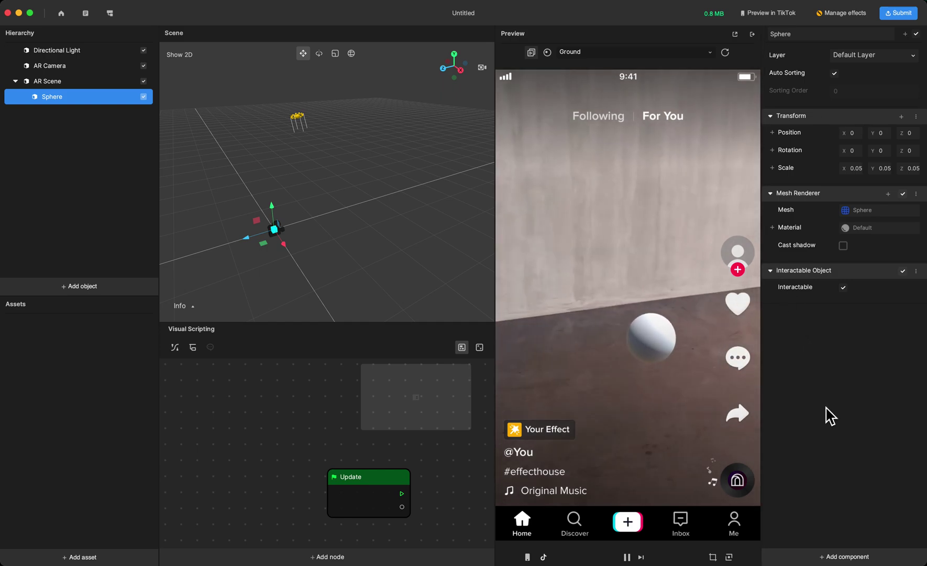
pyautogui.click(627, 557)
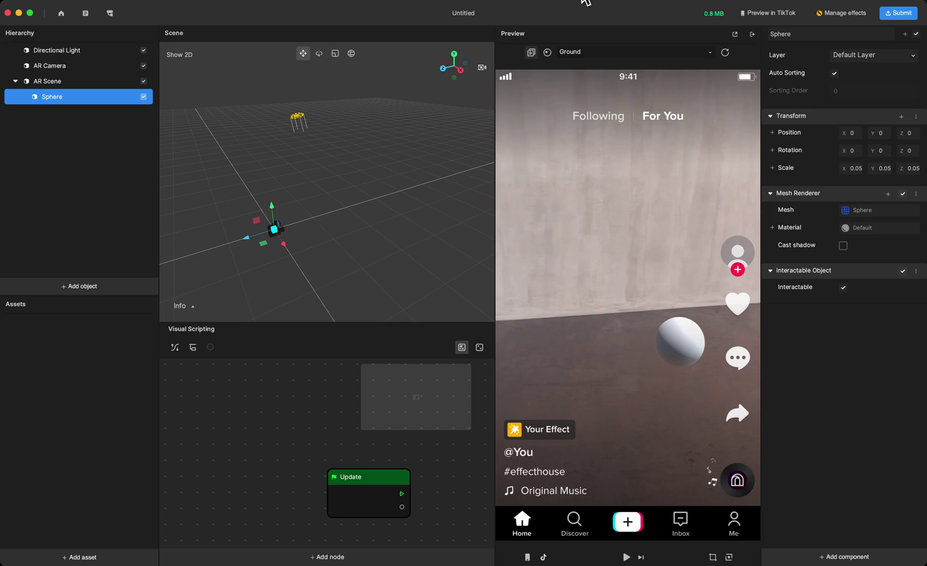